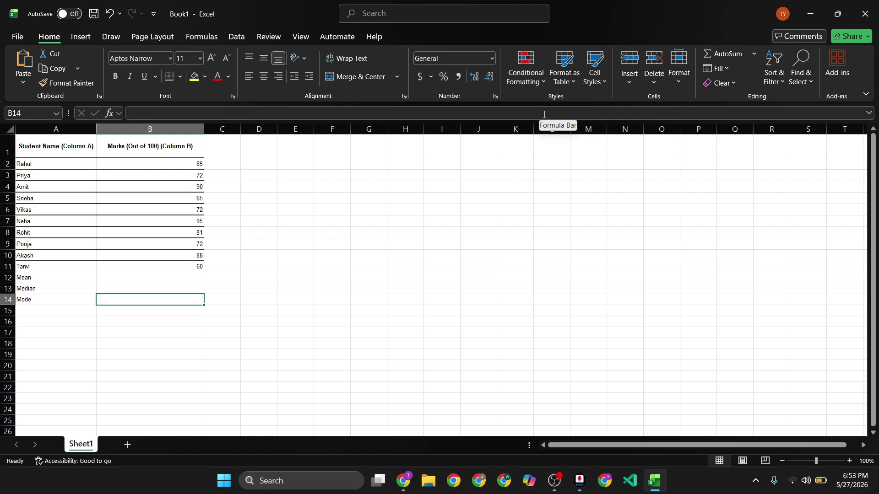
# Calculate the mean of the marks in cell B12 with the formula =AVERAGE(B2:B11)
pyautogui.click(130, 276)
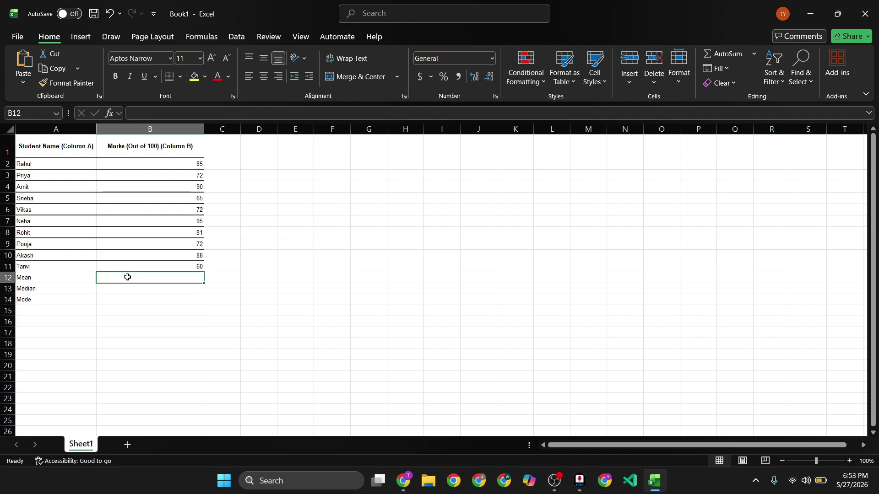
pyautogui.write('=Av')
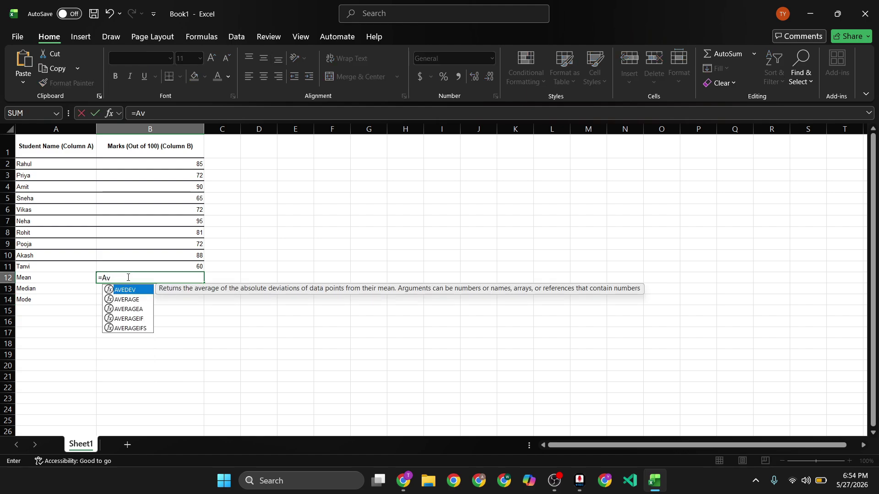
pyautogui.write('erag')
pyautogui.press('Return')
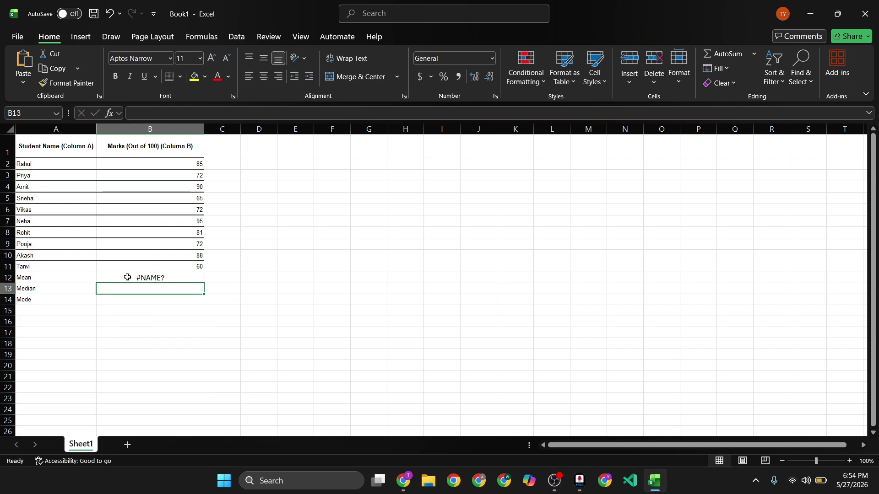
pyautogui.click(158, 277)
pyautogui.doubleClick(156, 276)
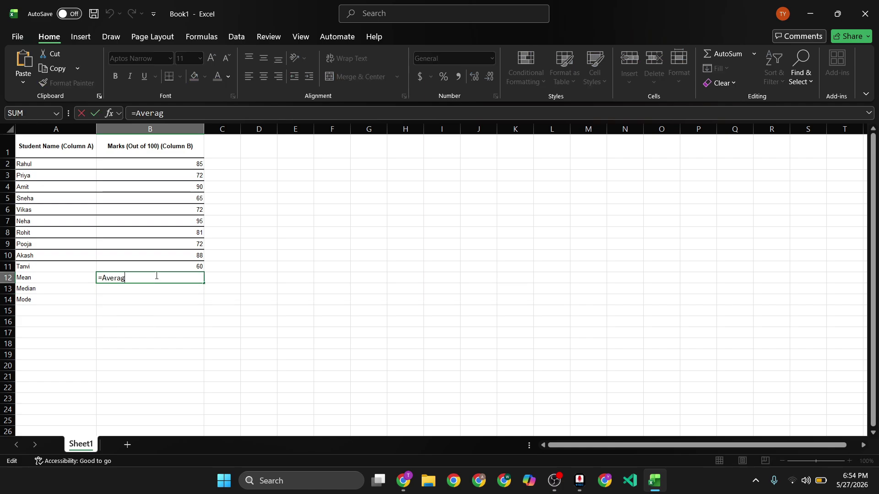
pyautogui.write('e')
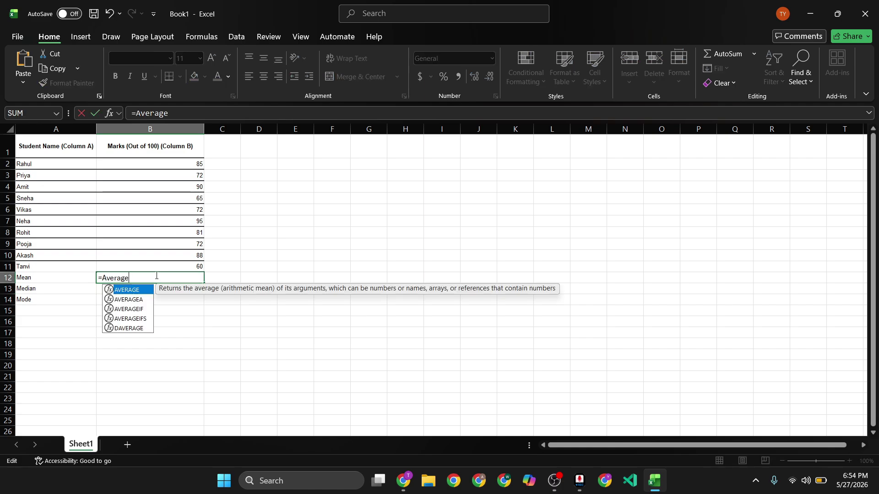
pyautogui.press('Escape')
pyautogui.write('(')
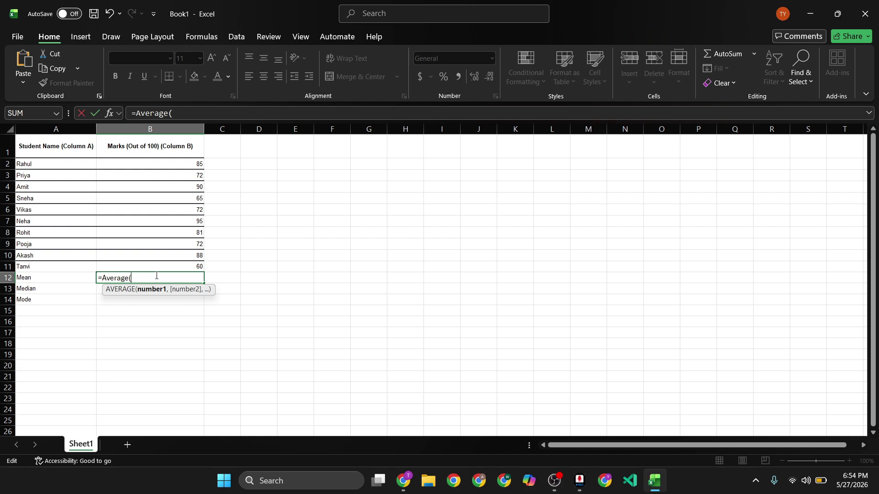
pyautogui.write(')')
pyautogui.click(131, 278)
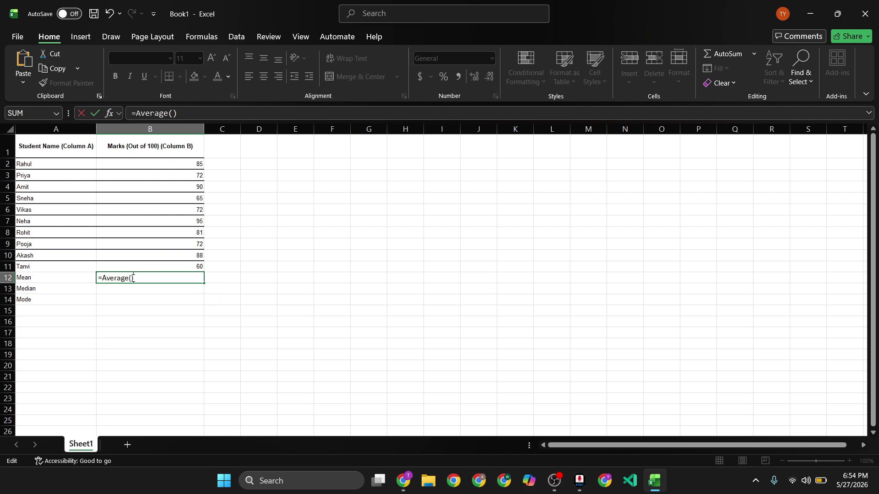
pyautogui.click(130, 277)
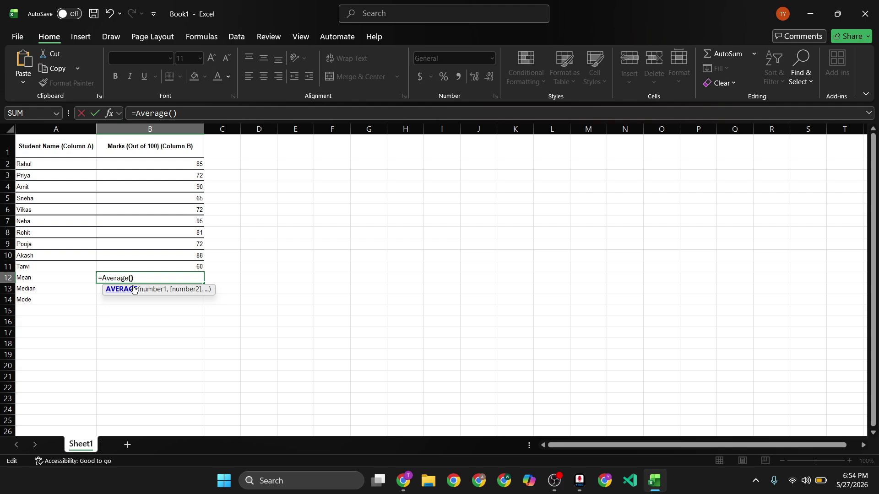
pyautogui.moveTo(192, 161); pyautogui.dragTo(201, 263)
pyautogui.press('Return')
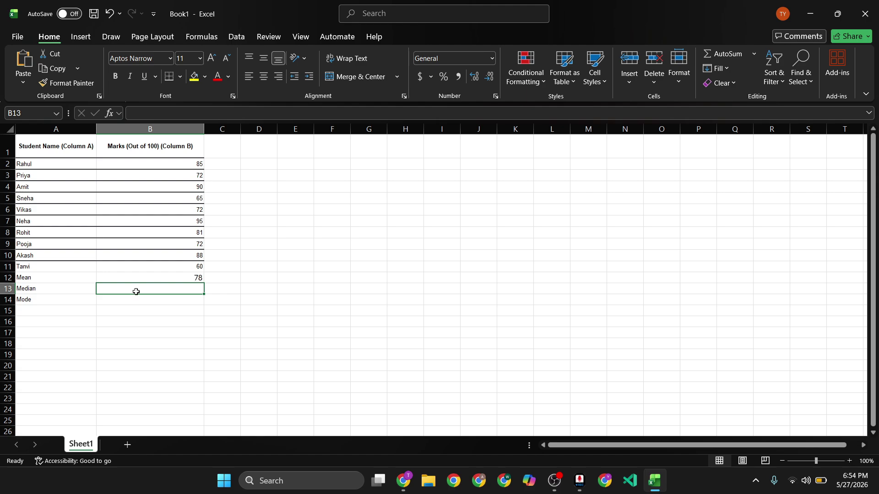
# Calculate the median of the marks in cell B13 with the formula =MEDIAN(B2:B11)
pyautogui.write('=median')
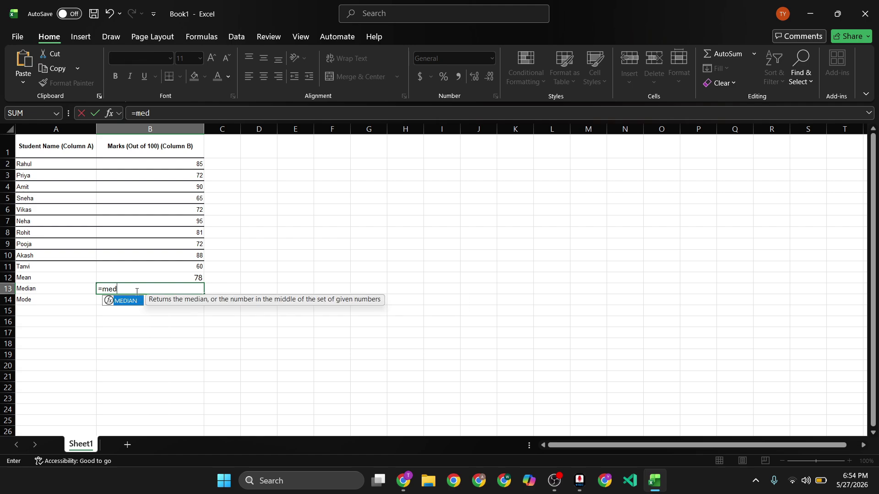
pyautogui.press('Return')
pyautogui.click(150, 290)
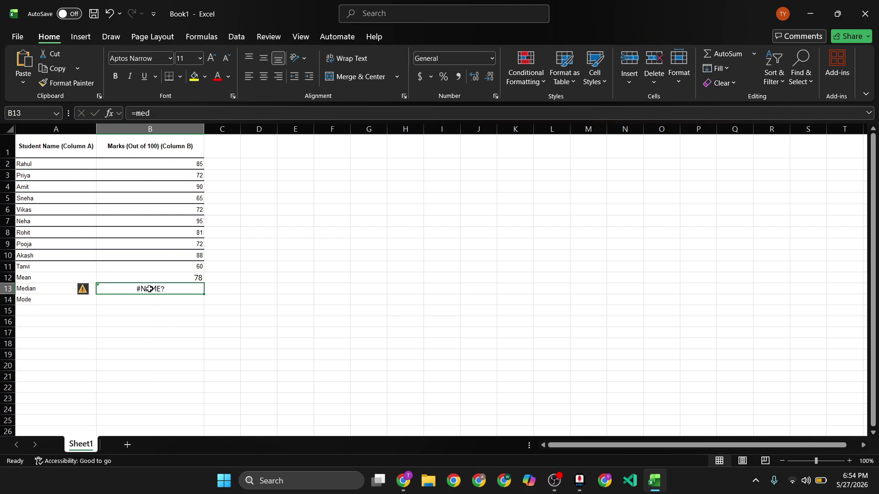
pyautogui.doubleClick(150, 290)
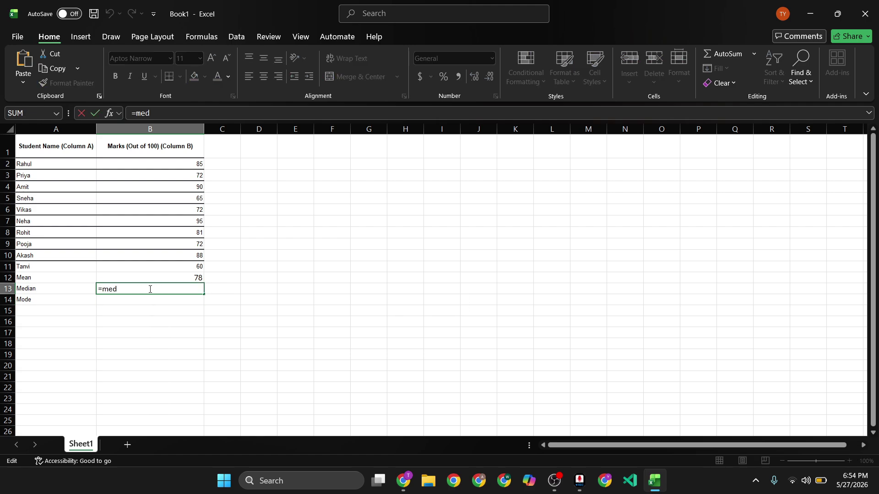
pyautogui.write('ia')
pyautogui.press('Escape')
pyautogui.write('n')
pyautogui.press('Tab')
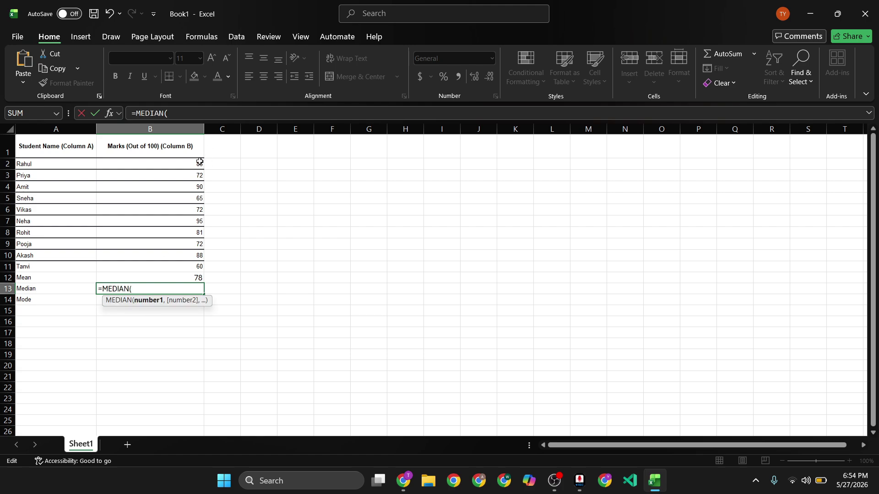
pyautogui.moveTo(199, 163); pyautogui.dragTo(198, 273)
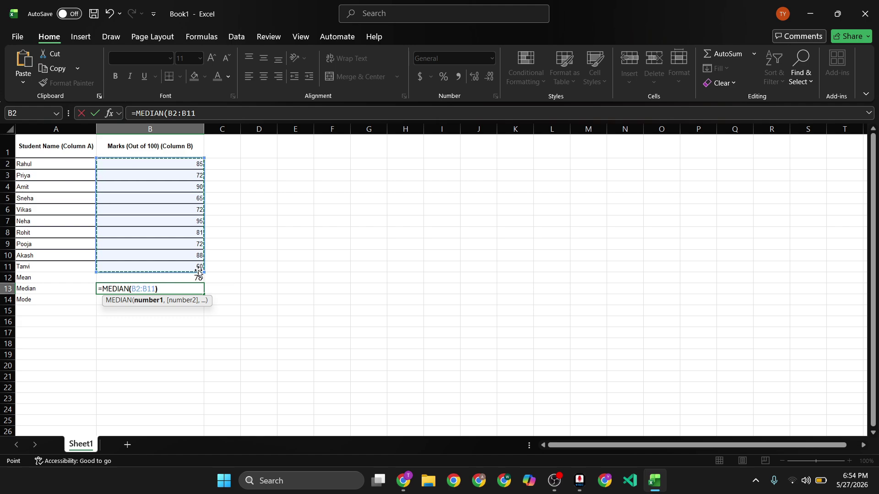
pyautogui.press('Return')
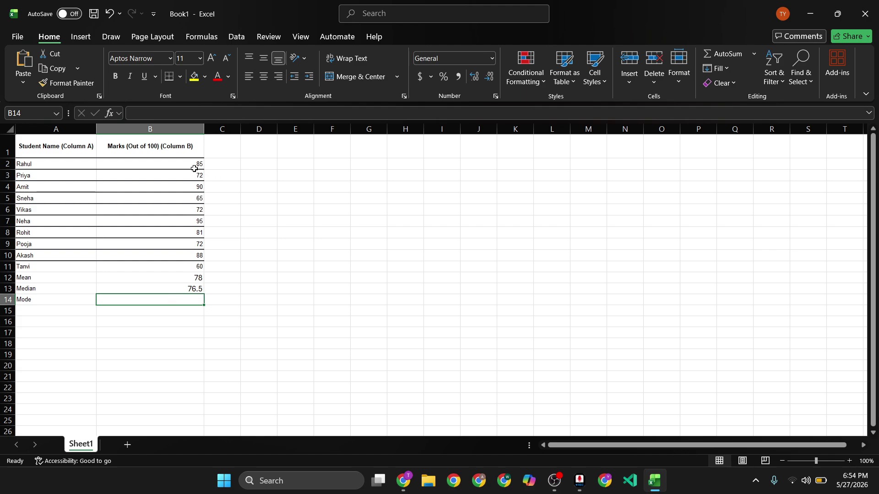
pyautogui.moveTo(198, 164); pyautogui.dragTo(192, 257)
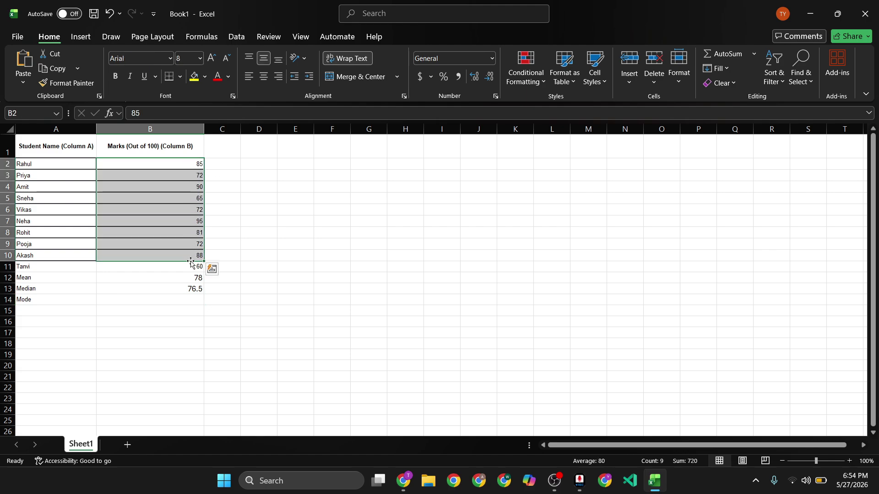
# Calculate the mode of the marks in cell B14 with MODE.SNGL over the range B2:B11
pyautogui.click(152, 300)
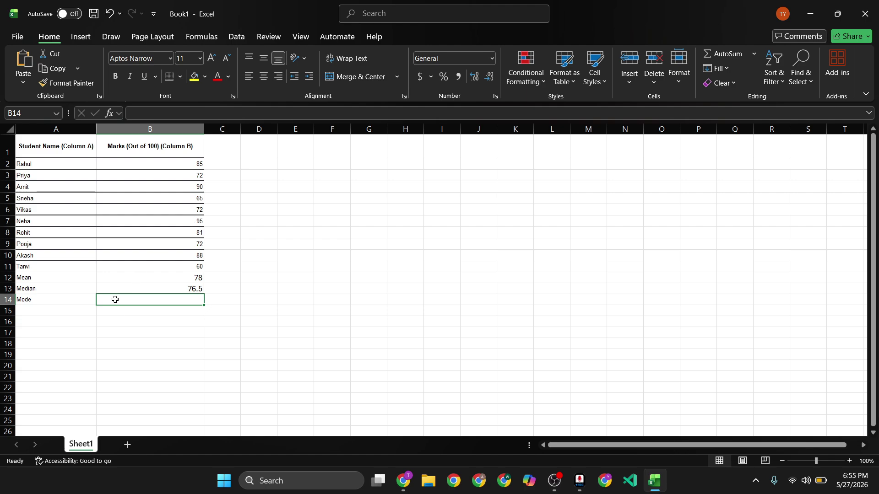
pyautogui.write('=n')
pyautogui.press('BackSpace')
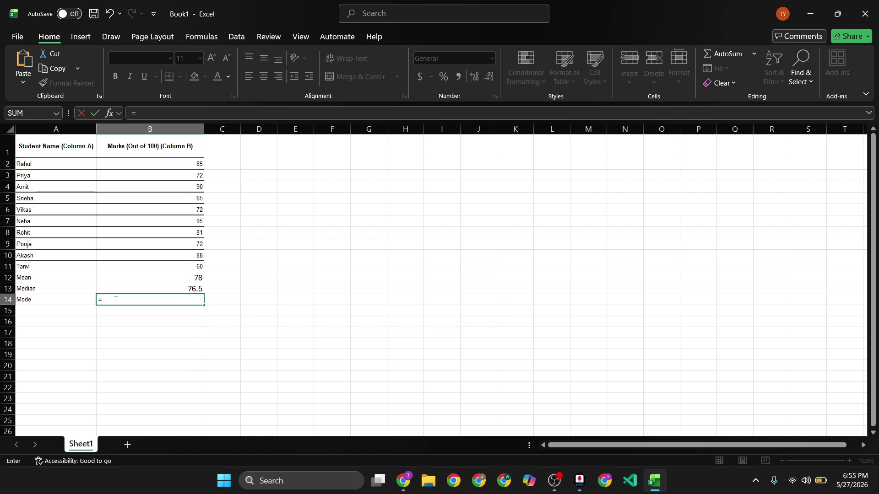
pyautogui.write('Mode')
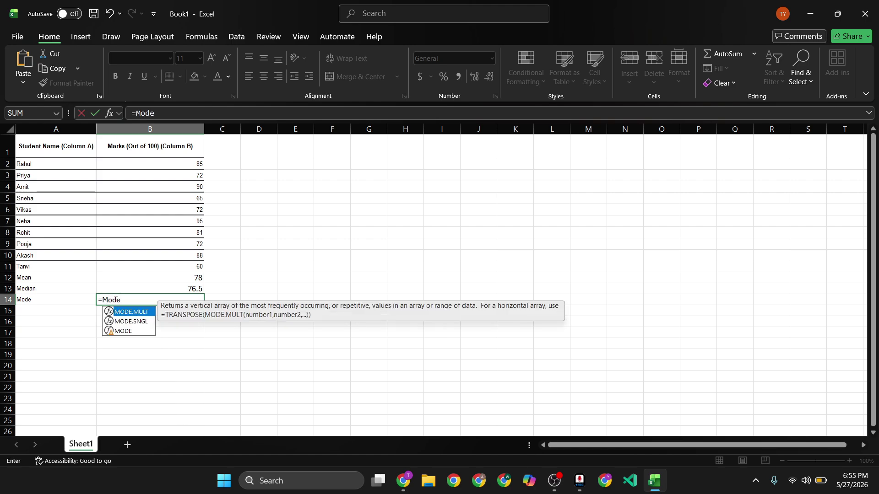
pyautogui.press('Down')
pyautogui.press('Right')
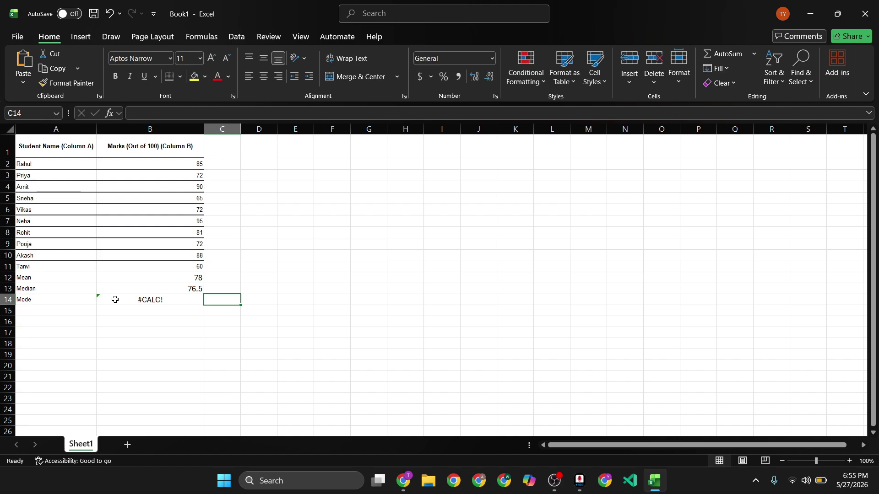
pyautogui.click(133, 302)
pyautogui.doubleClick(133, 302)
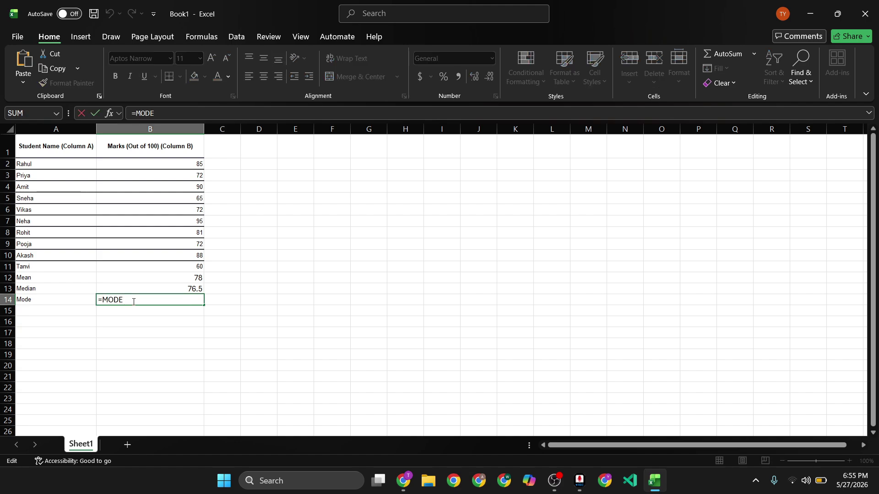
pyautogui.write('.s')
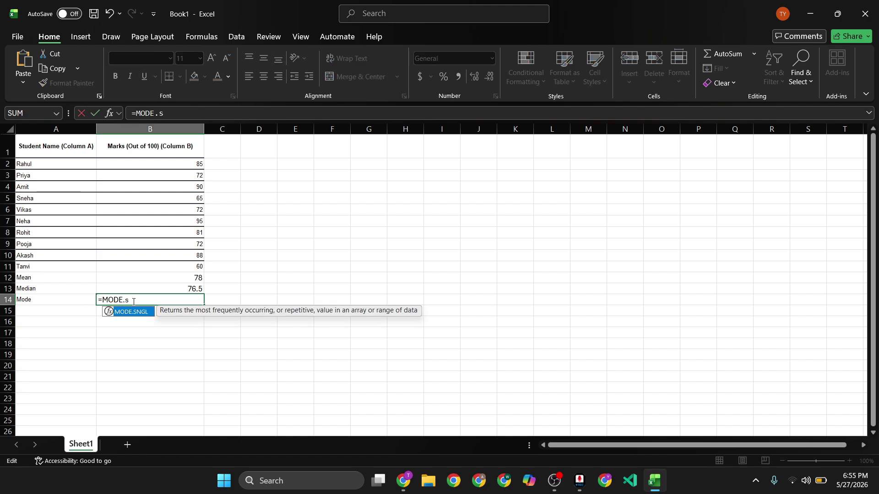
pyautogui.write('ngl')
pyautogui.doubleClick(127, 316)
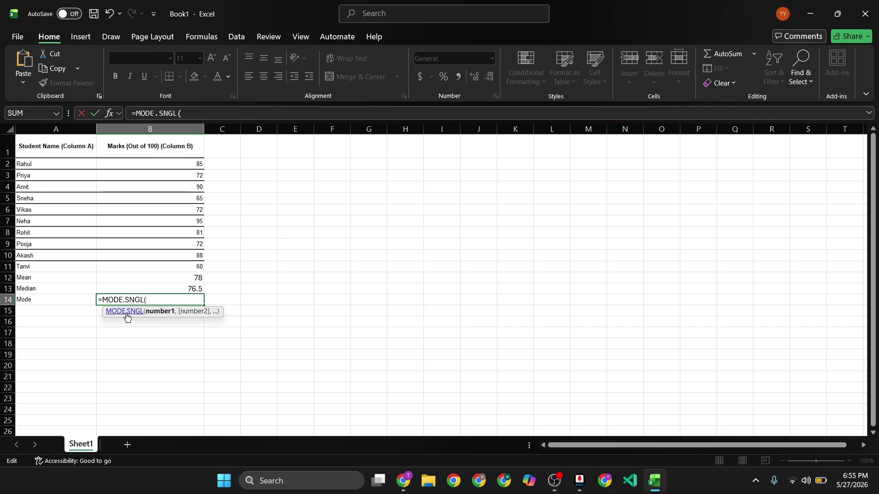
pyautogui.moveTo(190, 161); pyautogui.dragTo(199, 262)
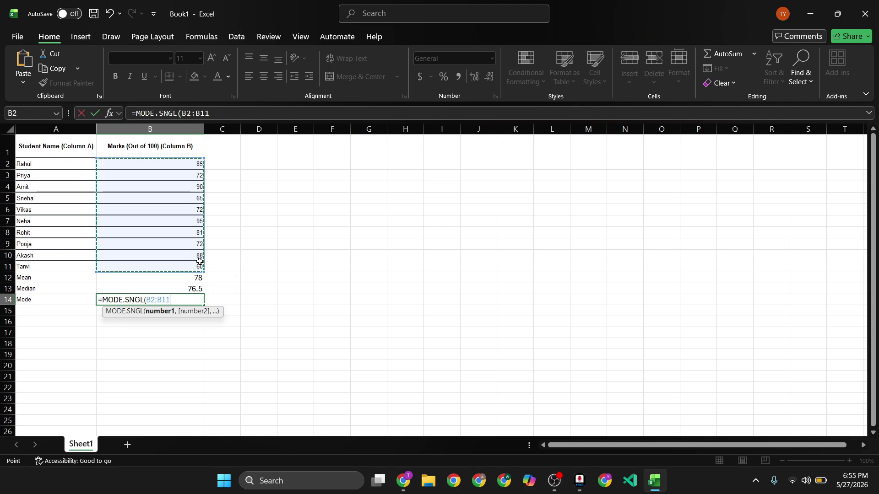
pyautogui.press('Return')
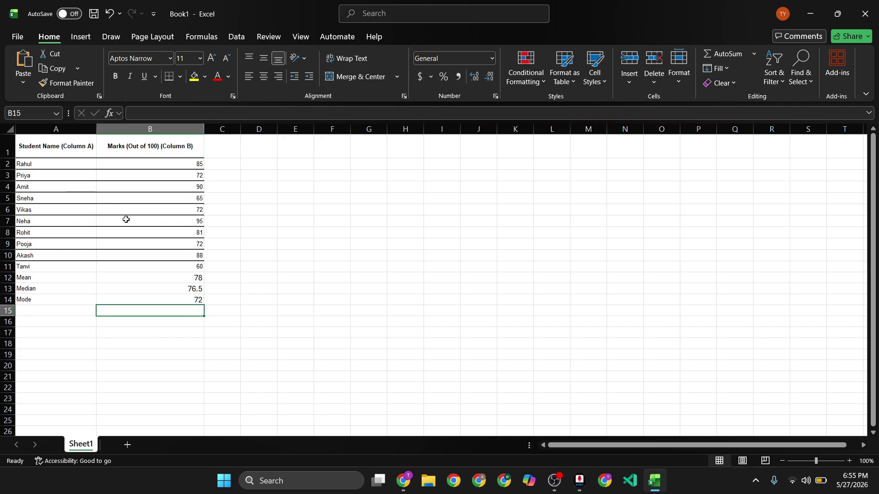
# Insert the ready-made Average function in cell C12, beside the mean, for the range B2:B11
pyautogui.click(195, 277)
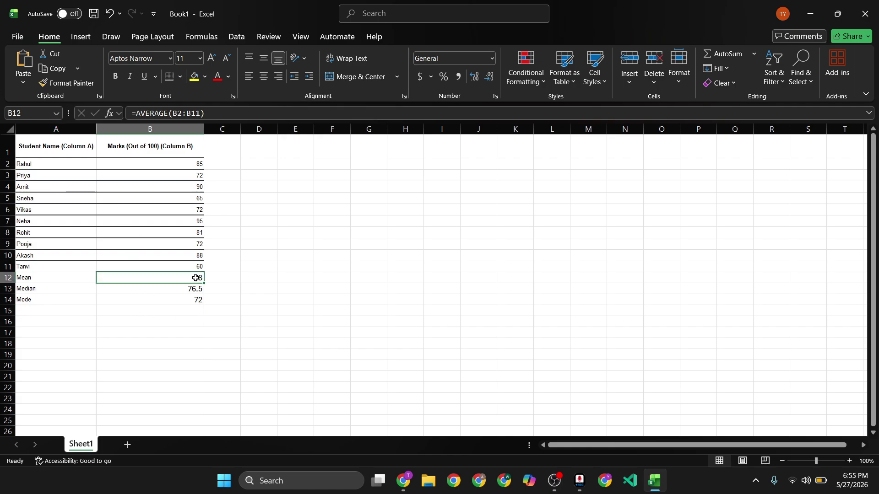
pyautogui.click(222, 278)
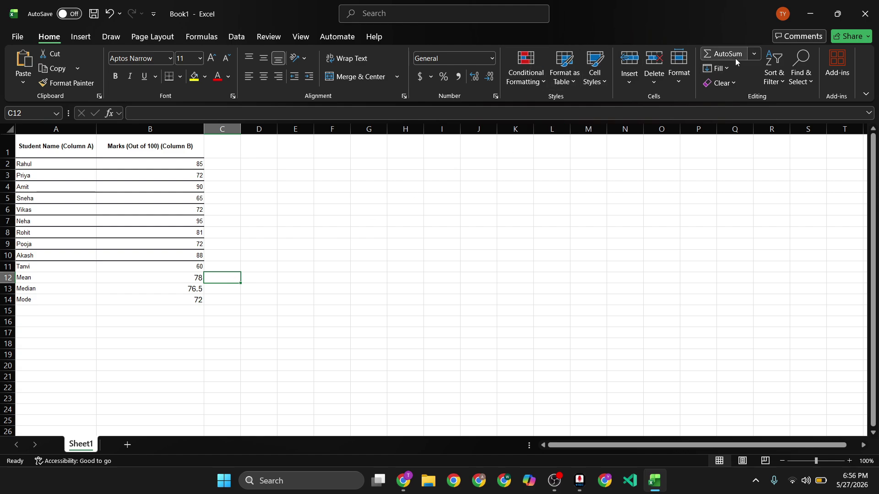
pyautogui.click(753, 54)
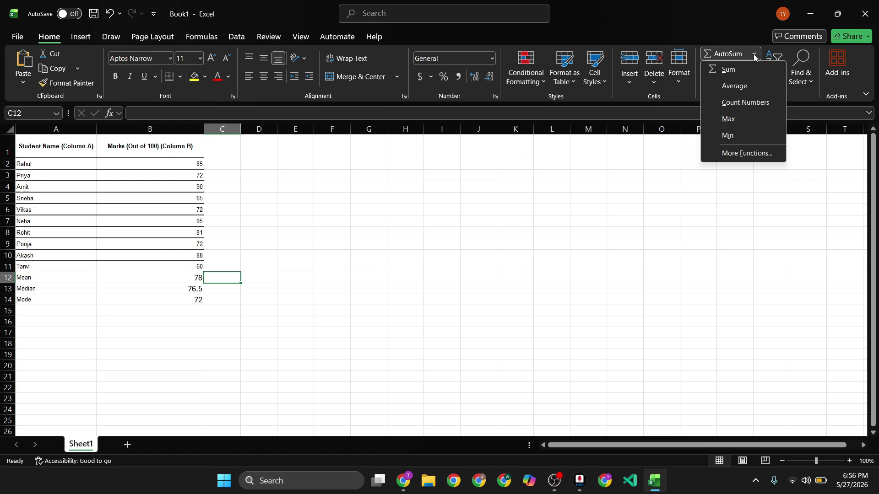
pyautogui.click(736, 86)
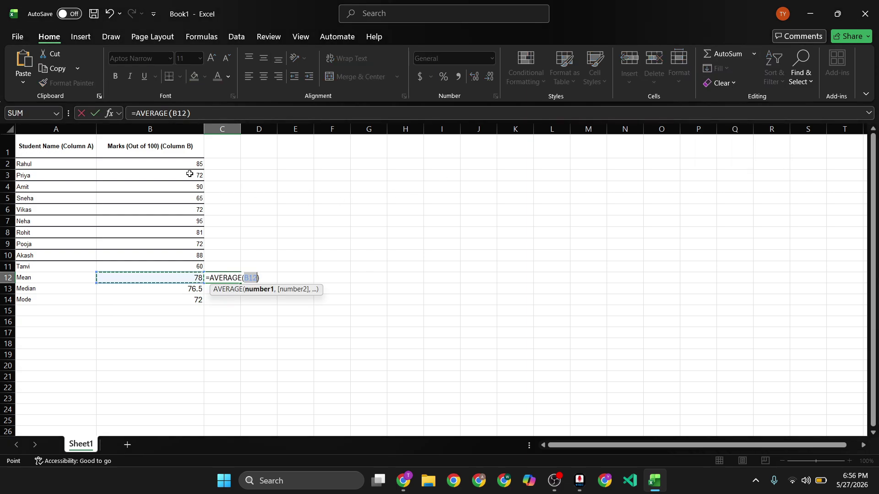
pyautogui.moveTo(192, 164); pyautogui.dragTo(195, 265)
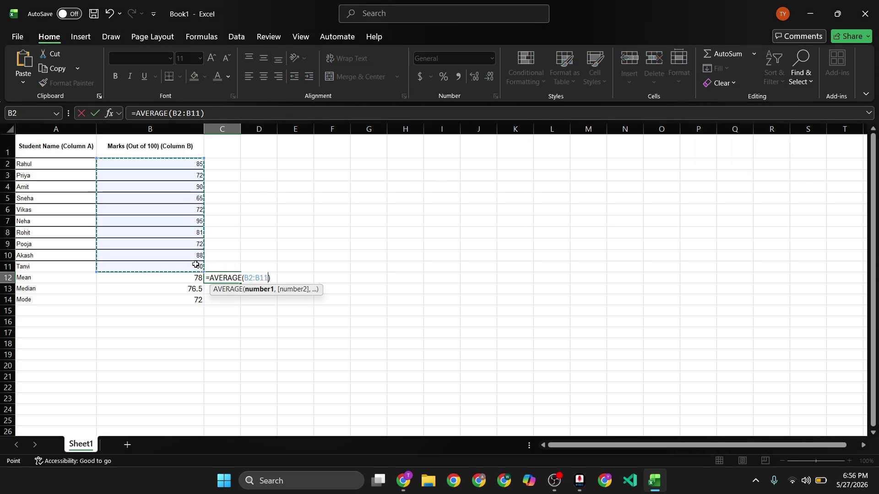
pyautogui.press('Return')
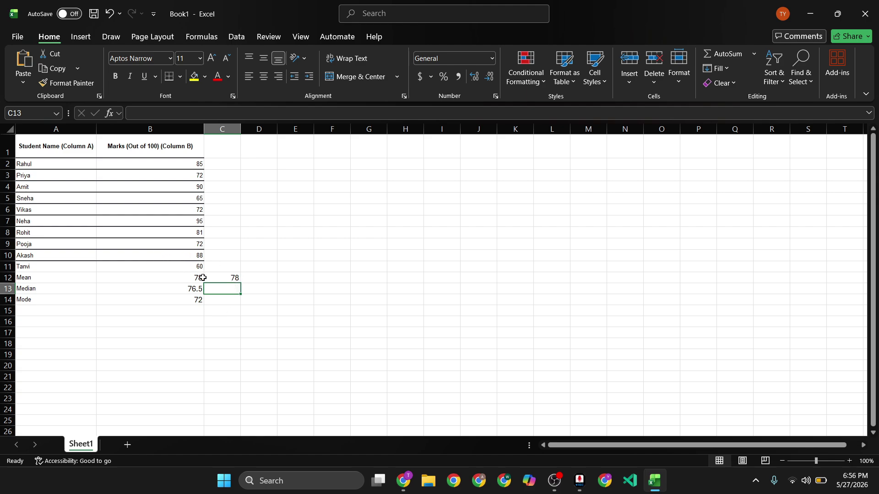
# Look through the Insert Function categories and the Most Recently Used functions for cell C13, and close the dialog without inserting one
pyautogui.click(754, 55)
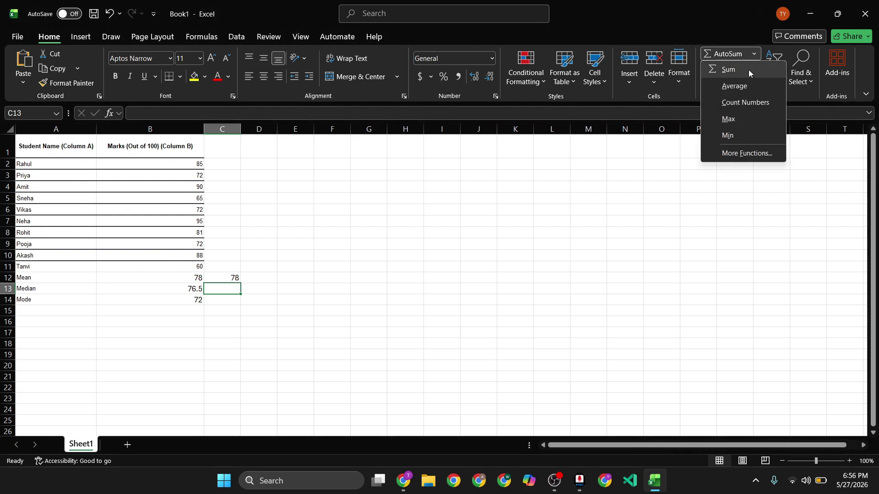
pyautogui.click(733, 154)
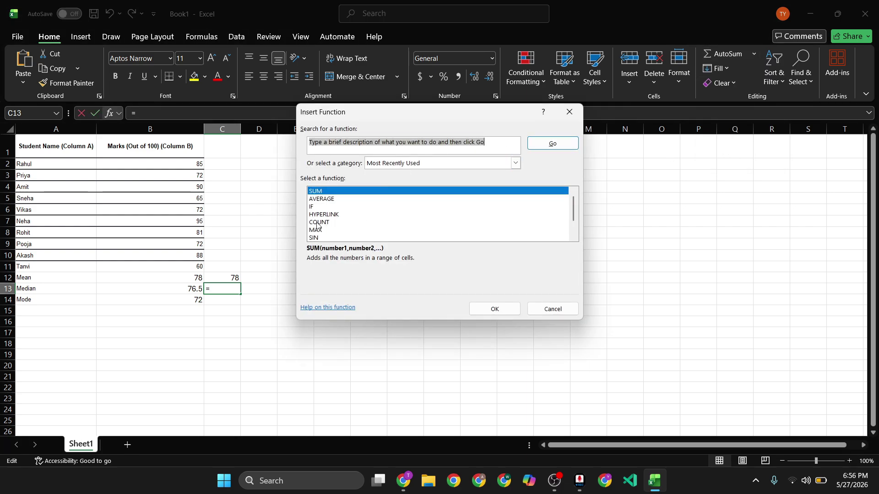
pyautogui.click(516, 164)
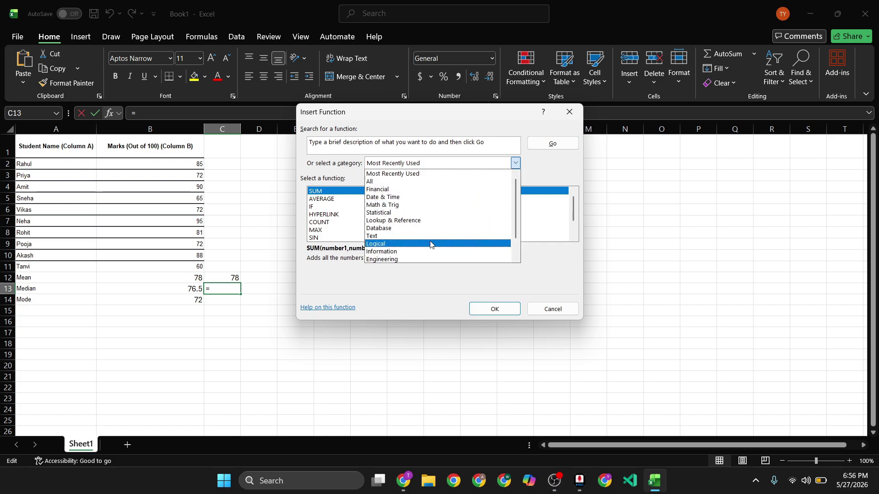
pyautogui.click(533, 281)
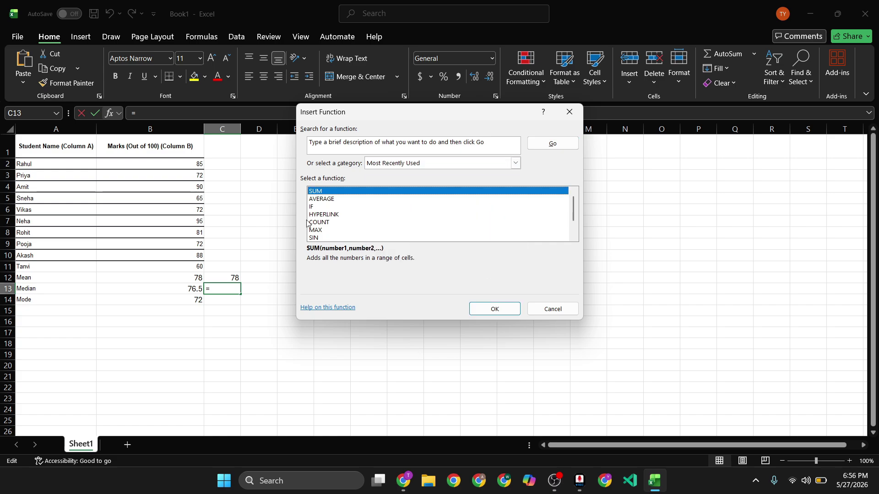
pyautogui.press('Down')
pyautogui.press('Down')
pyautogui.press('Down')
pyautogui.press('Down')
pyautogui.press('Down')
pyautogui.press('Down')
pyautogui.press('Down')
pyautogui.press('Down')
pyautogui.press('Down')
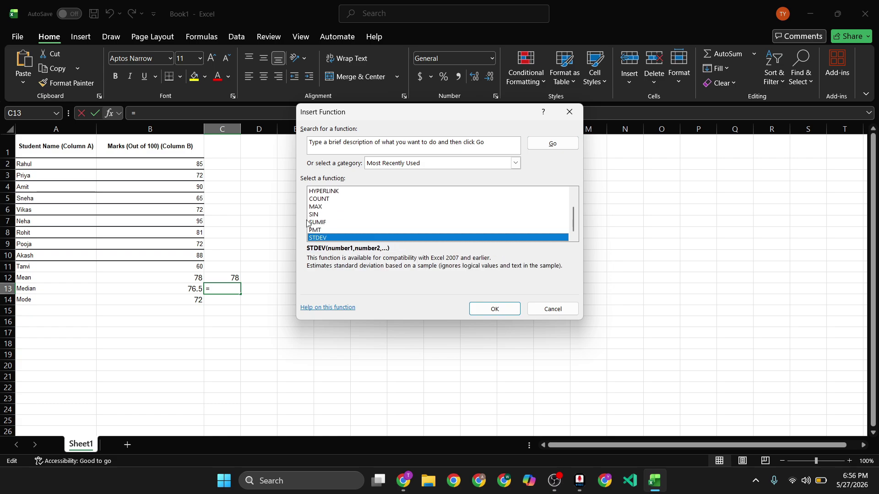
pyautogui.press('Up')
pyautogui.press('Up')
pyautogui.press('Up')
pyautogui.press('Up')
pyautogui.press('Up')
pyautogui.press('Up')
pyautogui.press('Up')
pyautogui.press('Up')
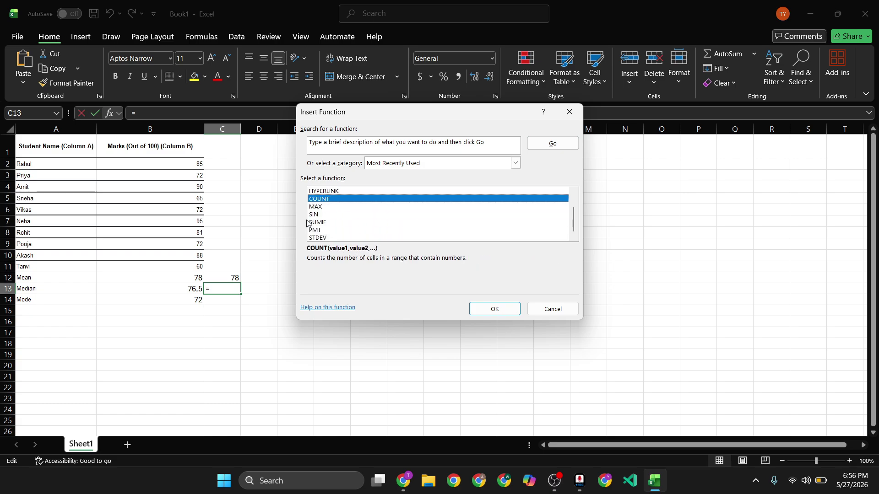
pyautogui.press('Up')
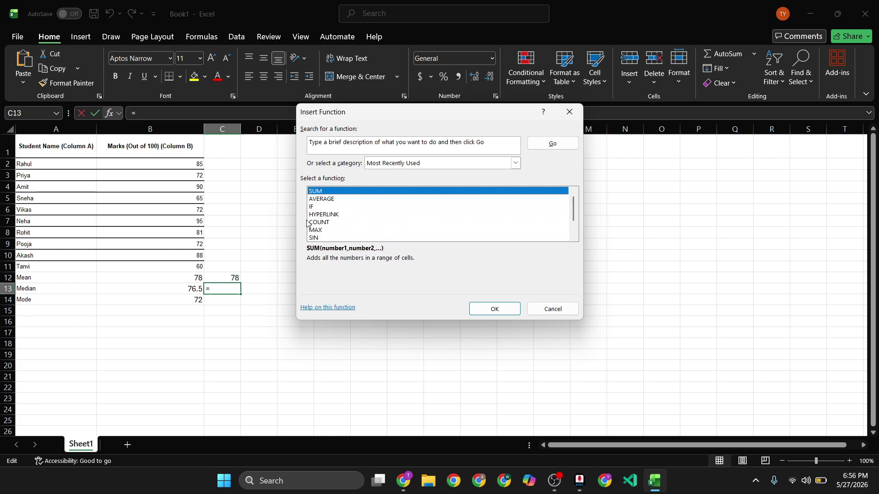
pyautogui.press('Down')
pyautogui.press('Down')
pyautogui.press('Down')
pyautogui.press('Down')
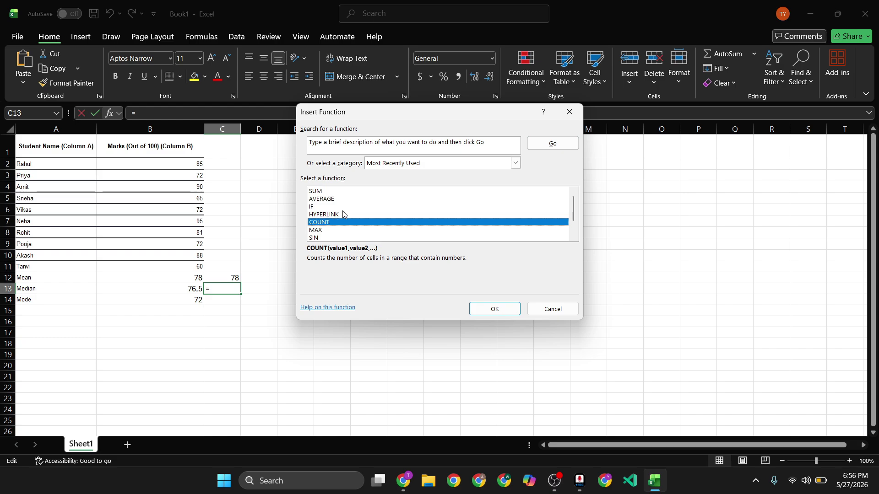
pyautogui.click(549, 309)
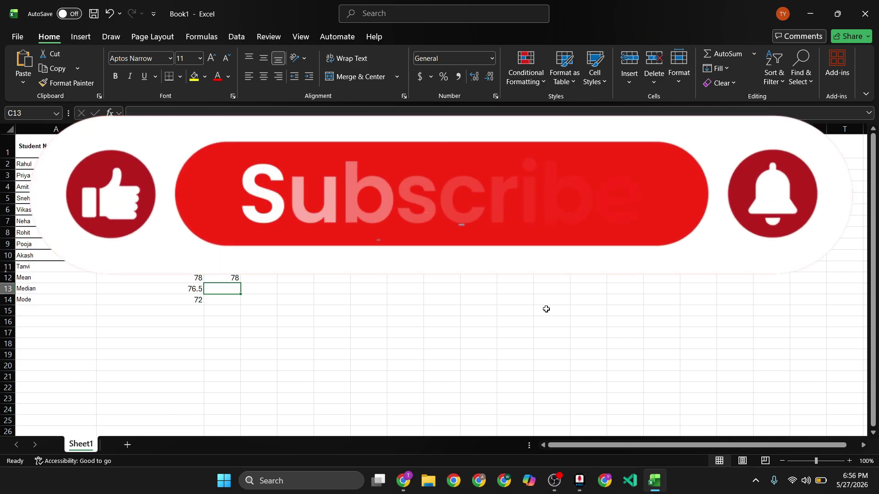